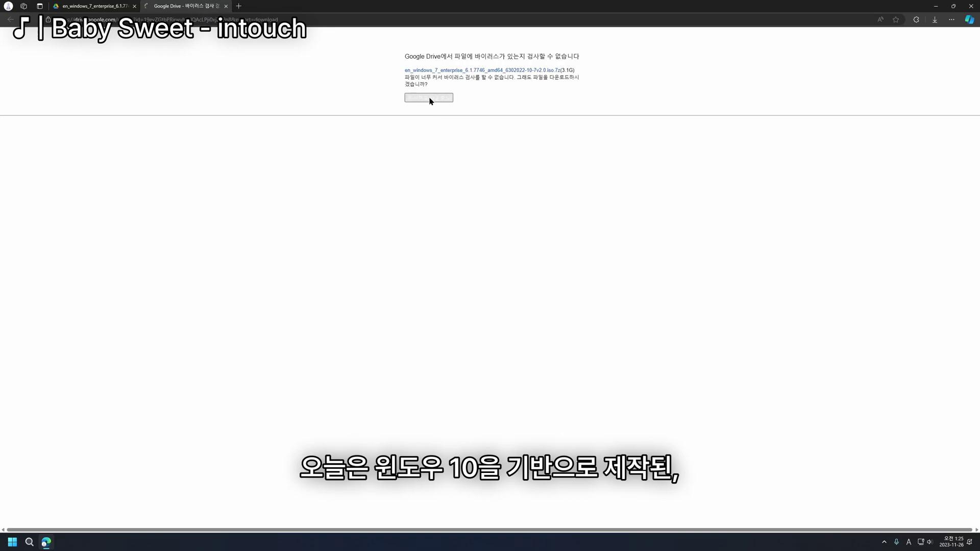
Download the en_windows_7_enterprise_6.1.7746 archive and extract it with Bandizip from the Compressed folder into a folder of its own name.
{"action": "left_click", "coordinate": [549, 312]}
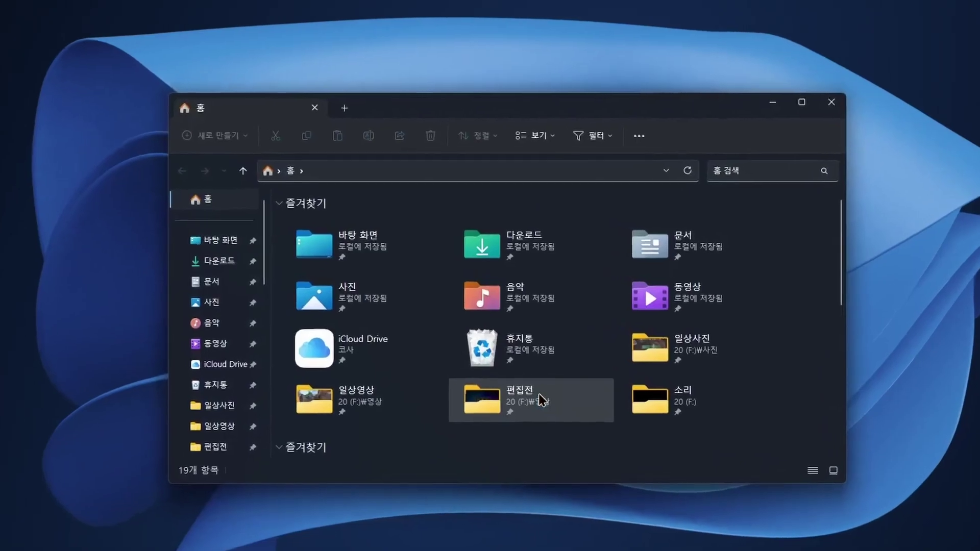
{"action": "double_click", "coordinate": [519, 253]}
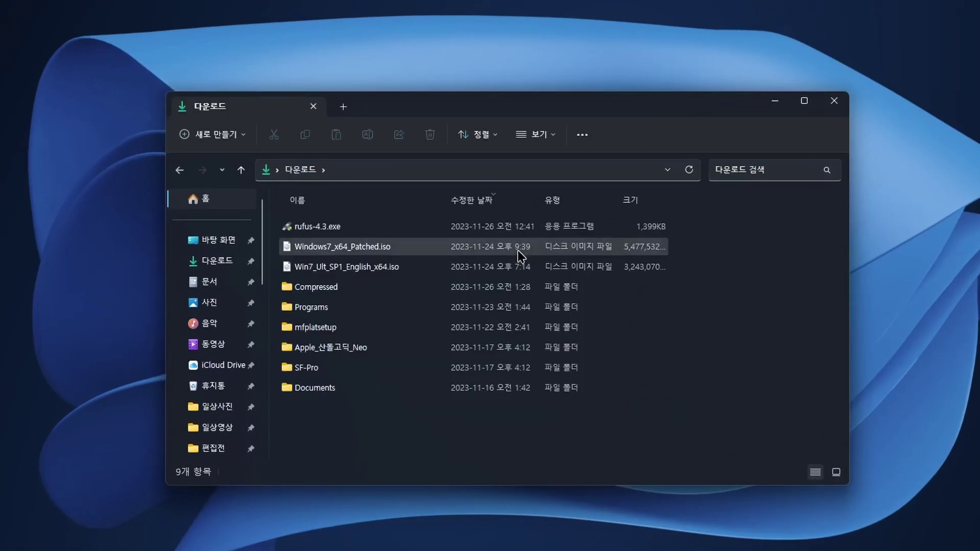
{"action": "double_click", "coordinate": [310, 293]}
{"action": "left_click", "coordinate": [333, 250]}
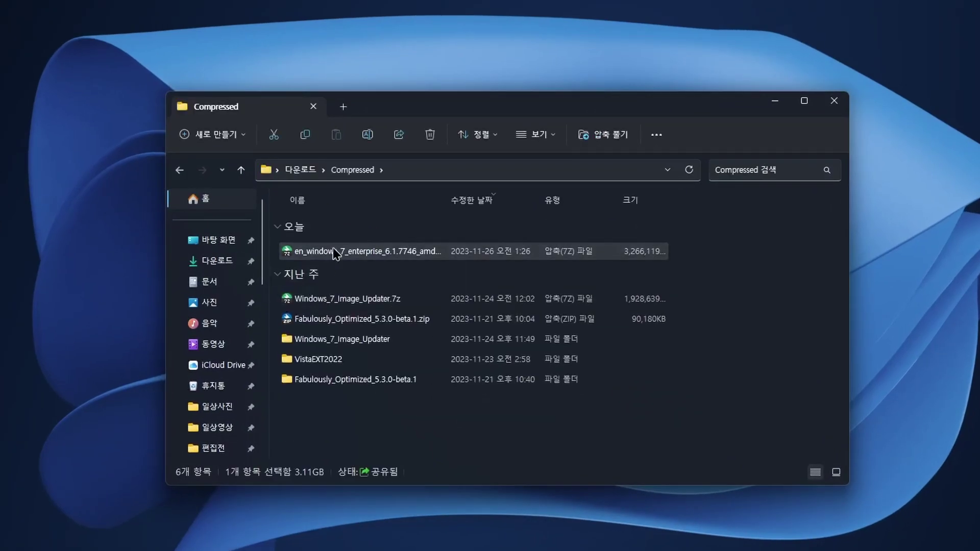
{"action": "right_click", "coordinate": [333, 248]}
{"action": "mouse_move", "coordinate": [371, 337]}
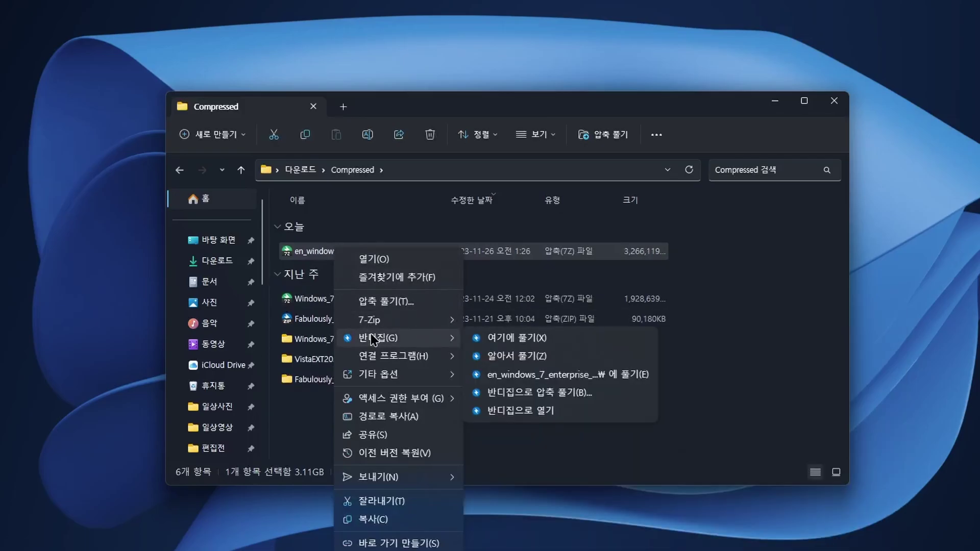
{"action": "left_click", "coordinate": [535, 371]}
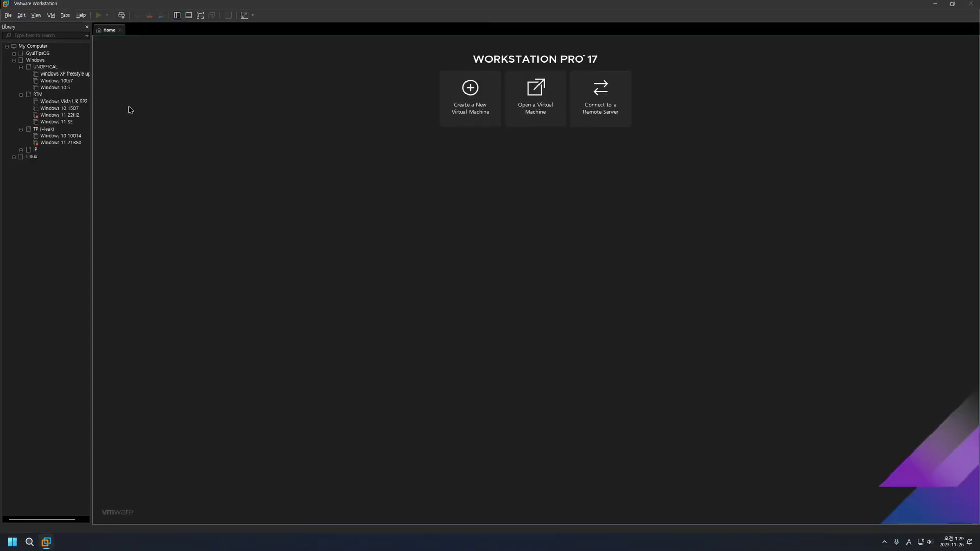
Start a new virtual machine with the typical configuration, using the extracted en_windows_7_enterprise_6.1.7746_amd64 ISO as installer disc image.
{"action": "left_click", "coordinate": [8, 15]}
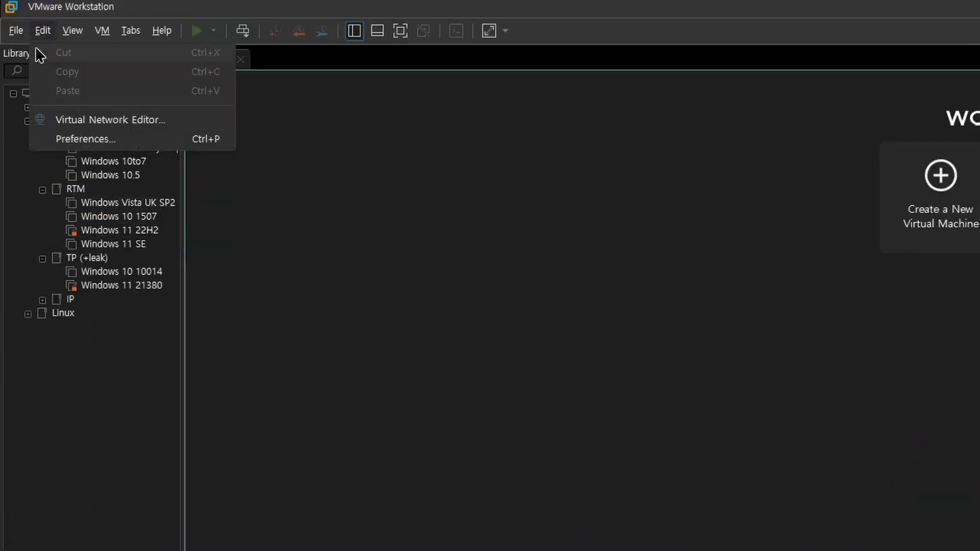
{"action": "left_click", "coordinate": [21, 54]}
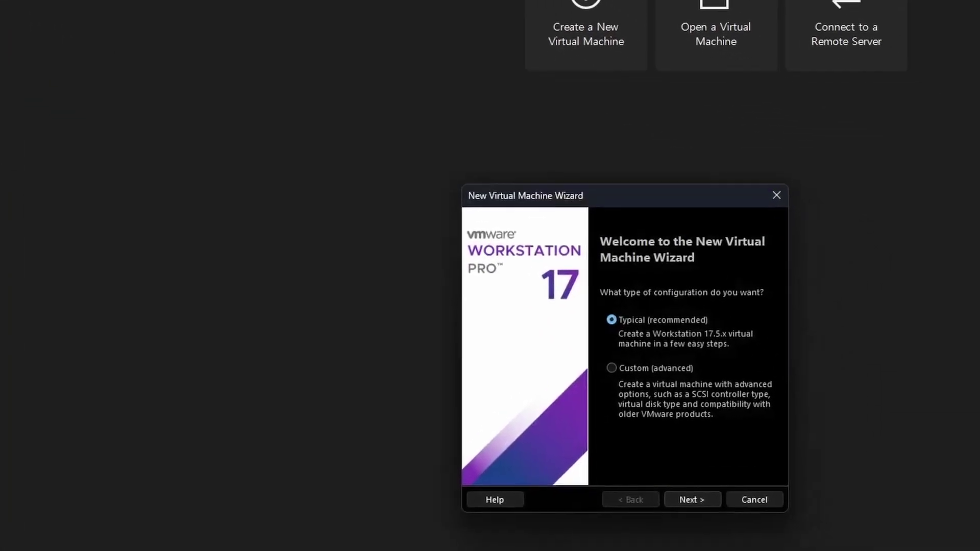
{"action": "left_click", "coordinate": [699, 504]}
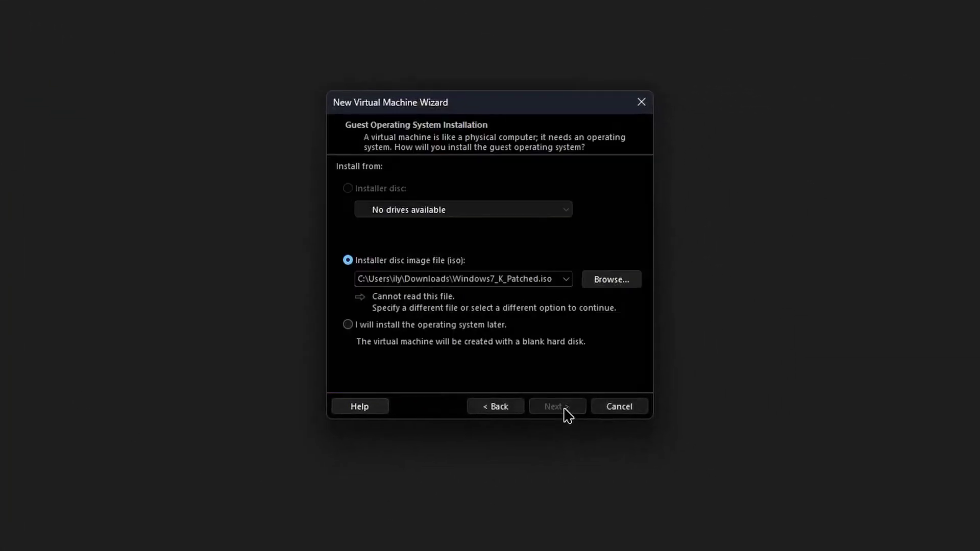
{"action": "left_click", "coordinate": [605, 285]}
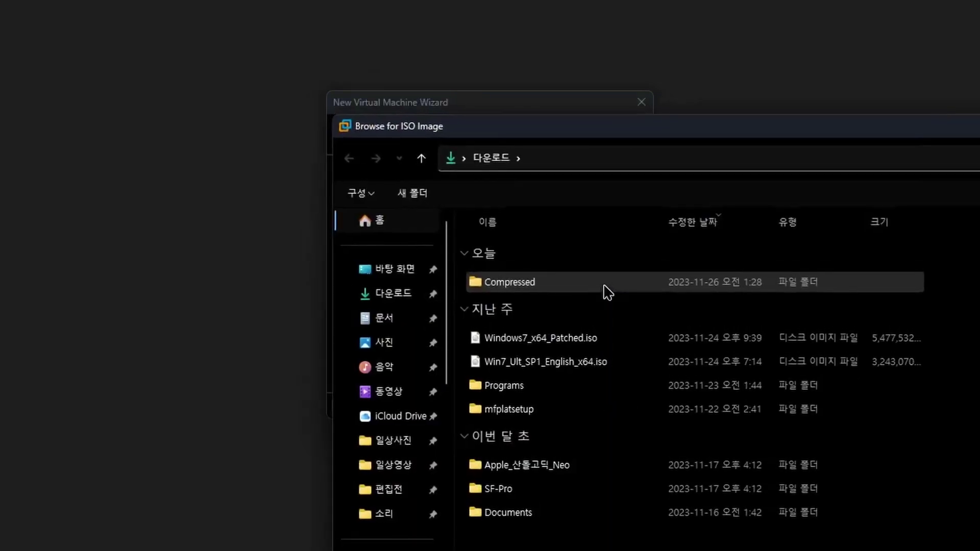
{"action": "double_click", "coordinate": [606, 287]}
{"action": "double_click", "coordinate": [606, 287]}
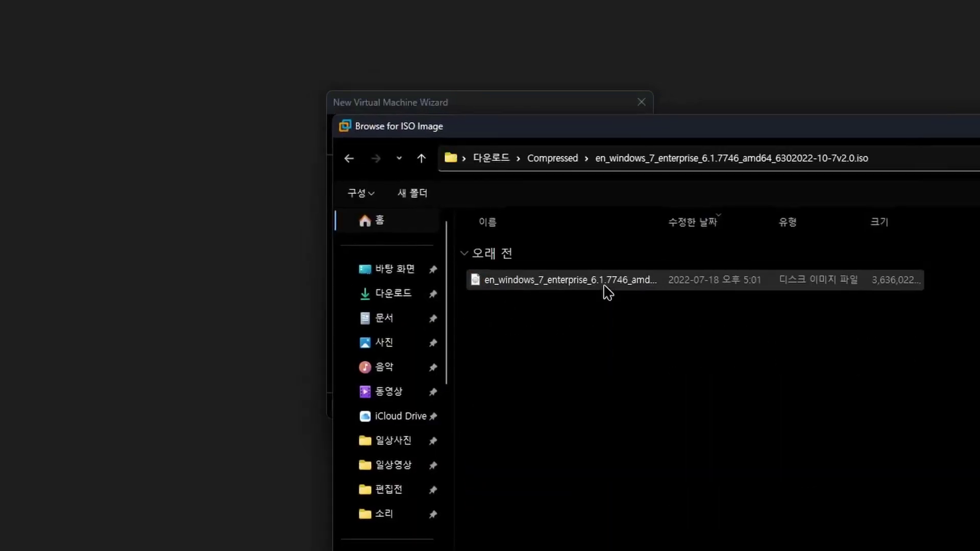
{"action": "double_click", "coordinate": [607, 287]}
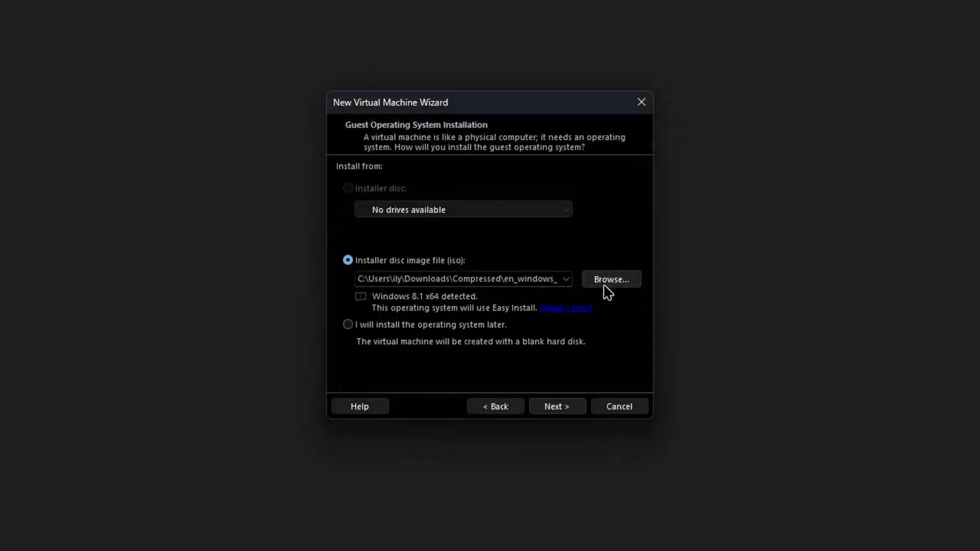
{"action": "left_click", "coordinate": [567, 407]}
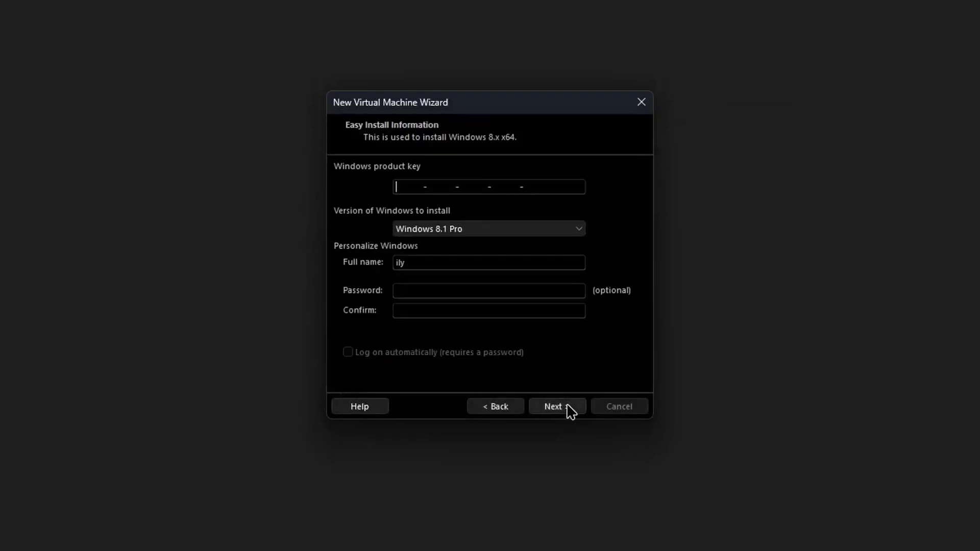
Continue without a Windows product key and name the virtual machine "Windows 7.. 일까".
{"action": "left_click", "coordinate": [568, 407]}
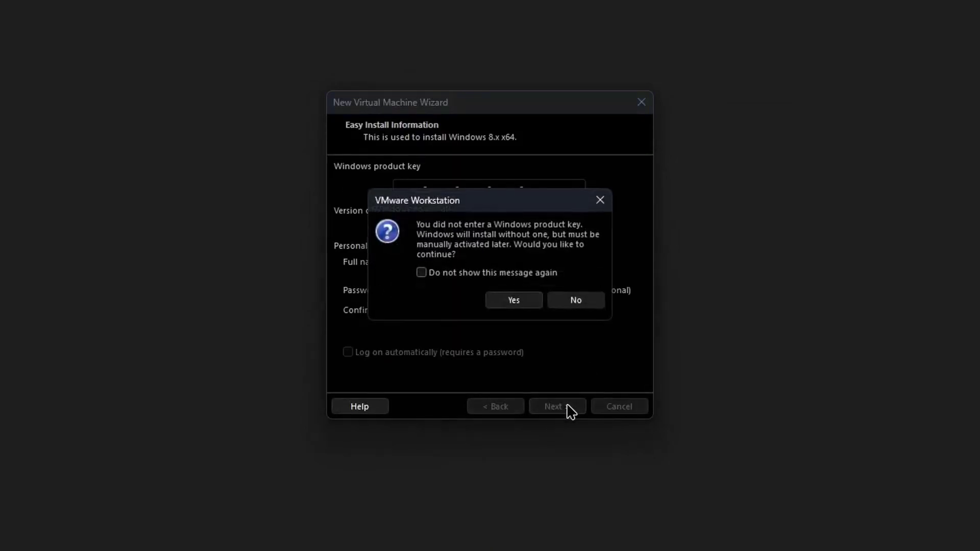
{"action": "left_click", "coordinate": [514, 300]}
{"action": "left_click_drag", "start_coordinate": [439, 190], "coordinate": [381, 194]}
{"action": "type", "text": "7.."}
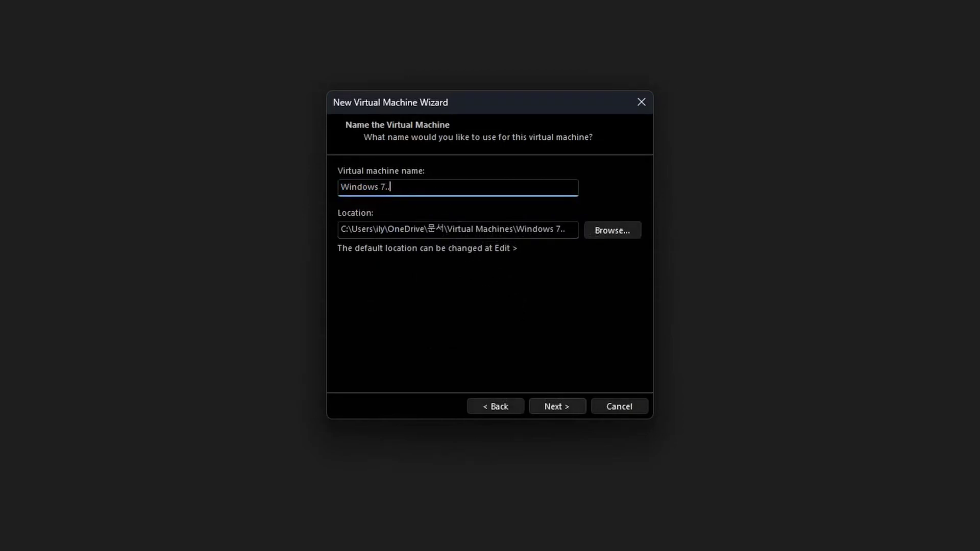
{"action": "type", "text": " 일까"}
{"action": "left_click", "coordinate": [581, 407]}
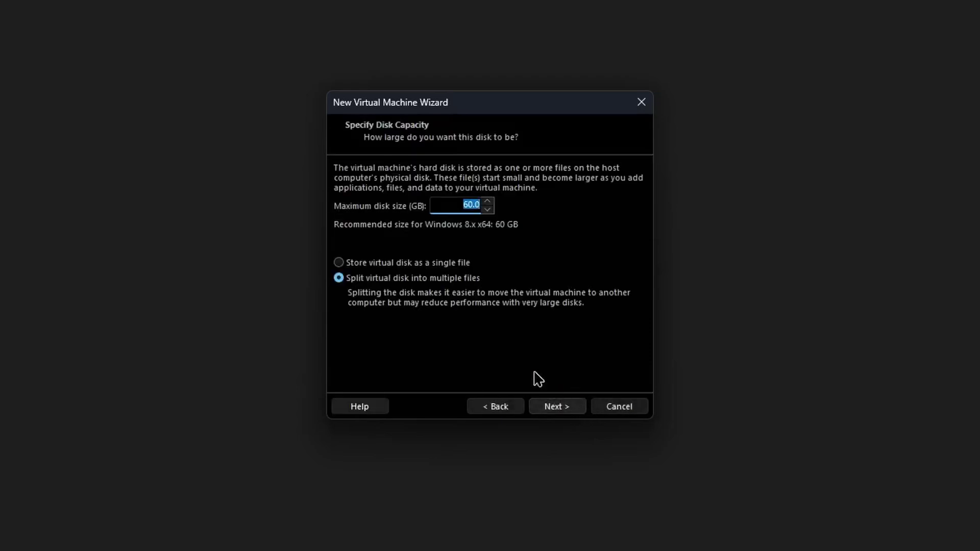
Store the virtual disk as a single file and finish creating the virtual machine.
{"action": "left_click", "coordinate": [428, 265]}
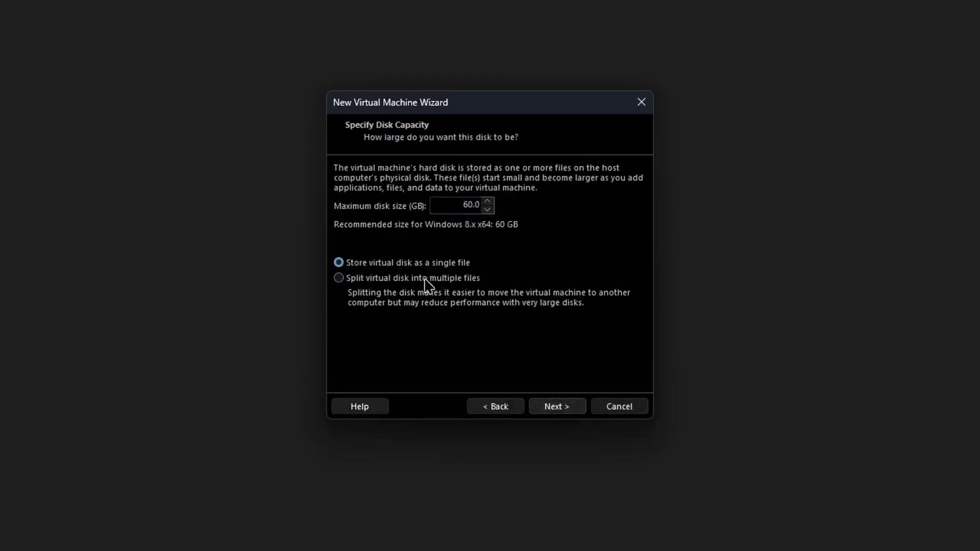
{"action": "left_click", "coordinate": [548, 413]}
{"action": "left_click", "coordinate": [568, 412]}
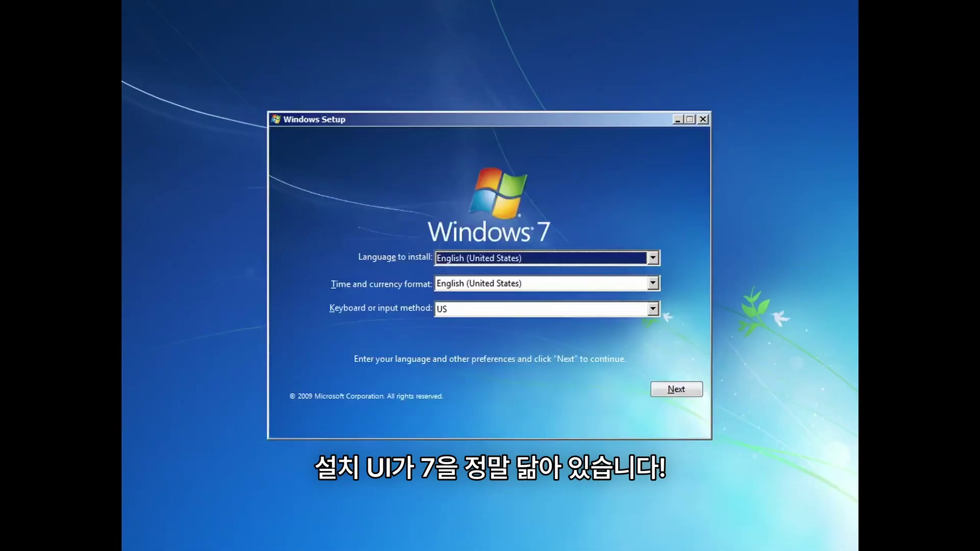
Set the Windows Setup time and currency format to Korean (Korea) and continue.
{"action": "left_click", "coordinate": [584, 282]}
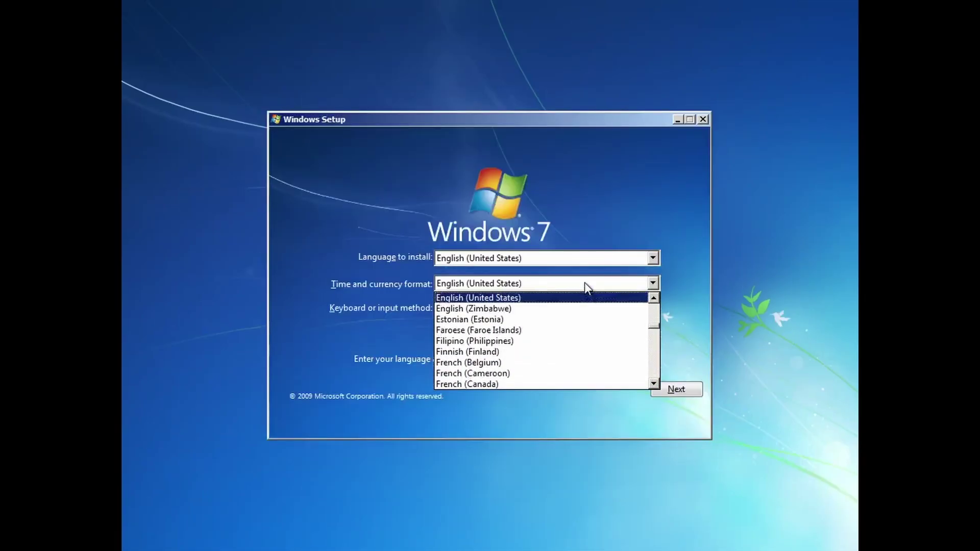
{"action": "key", "text": "k"}
{"action": "scroll", "coordinate": [569, 337], "scroll_direction": "down", "scroll_amount": 3}
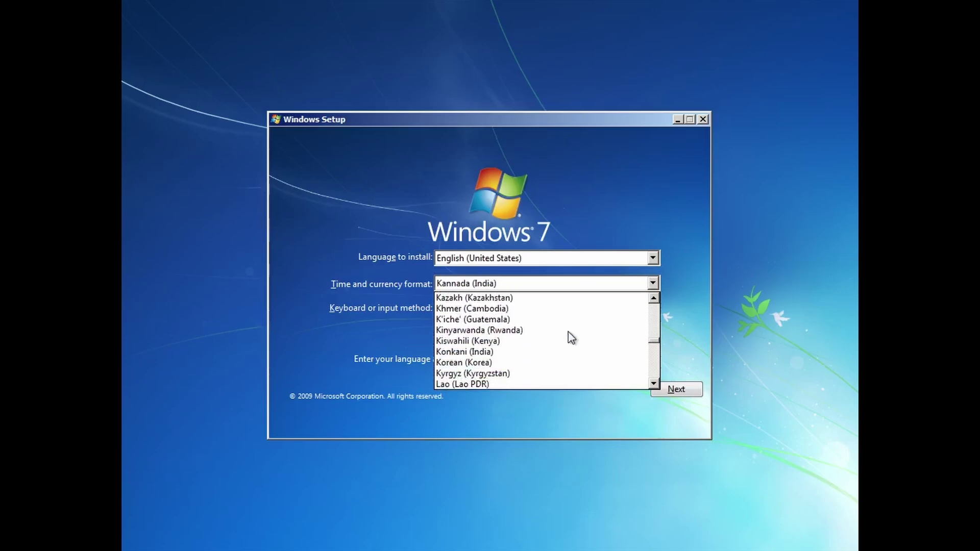
{"action": "left_click", "coordinate": [521, 363]}
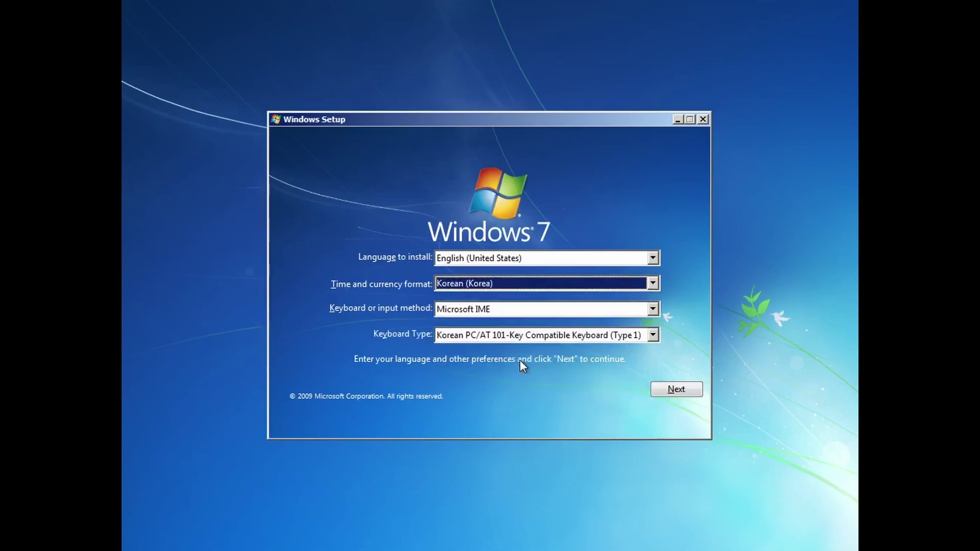
{"action": "left_click", "coordinate": [676, 390]}
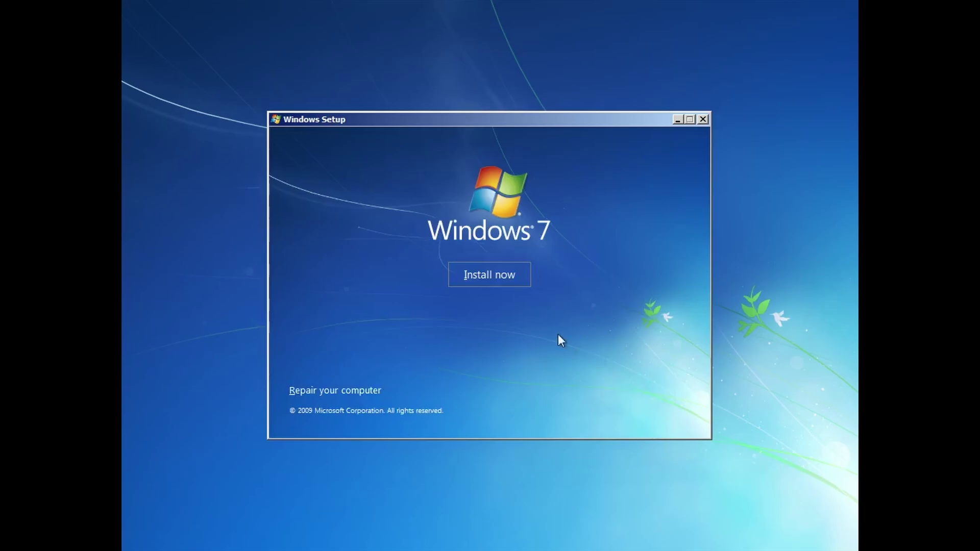
Begin the Windows installation and accept the license terms.
{"action": "left_click", "coordinate": [498, 283]}
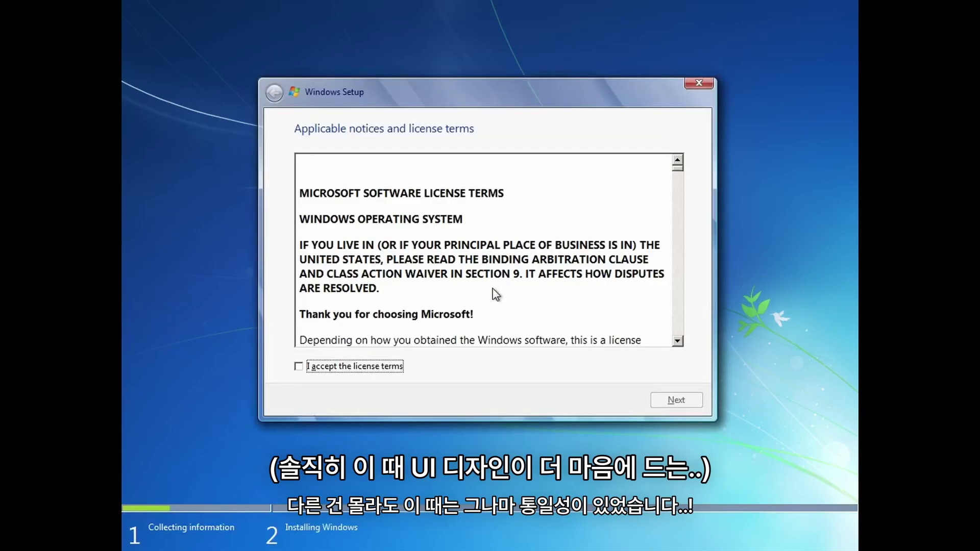
{"action": "left_click", "coordinate": [298, 366]}
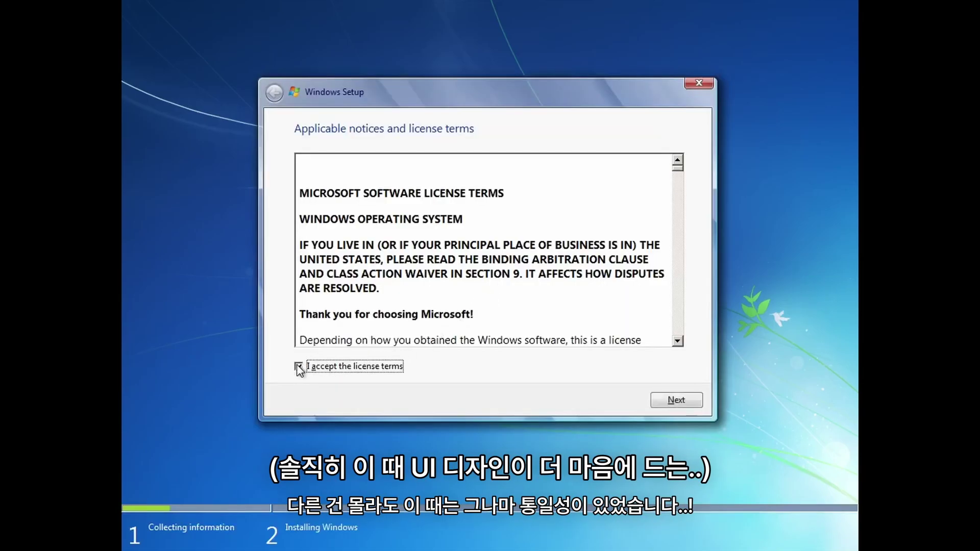
{"action": "left_click", "coordinate": [670, 402]}
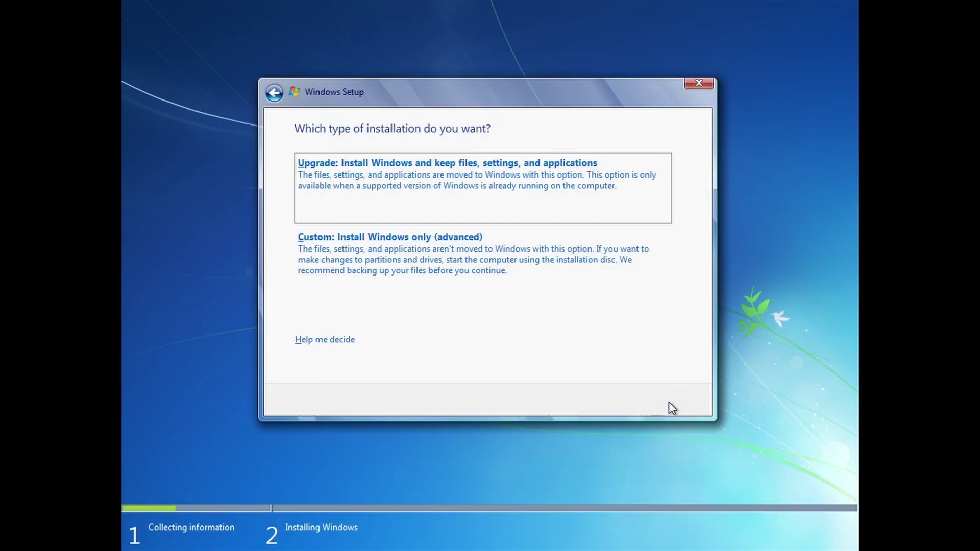
Run a custom installation onto Drive 0 Unallocated Space and restart the machine right after copying.
{"action": "left_click", "coordinate": [509, 294]}
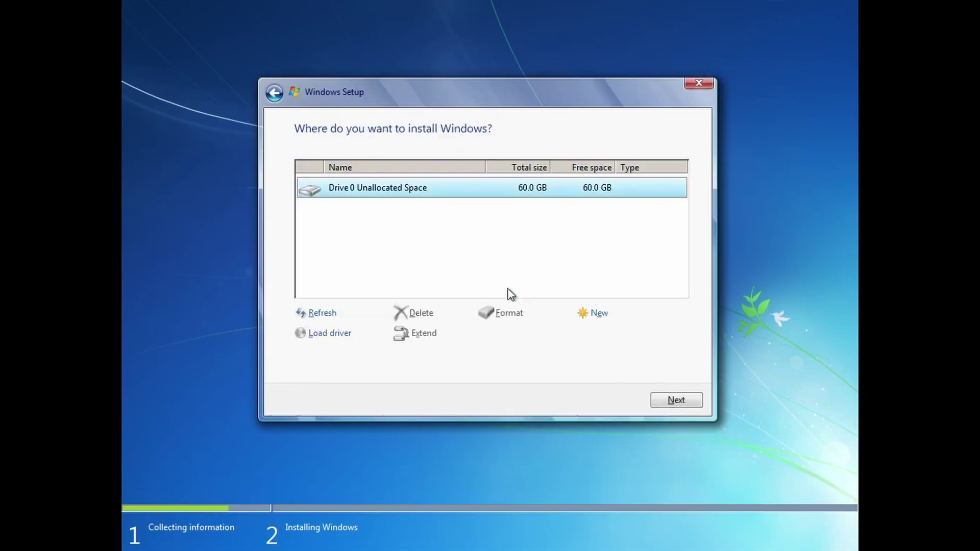
{"action": "left_click", "coordinate": [693, 401]}
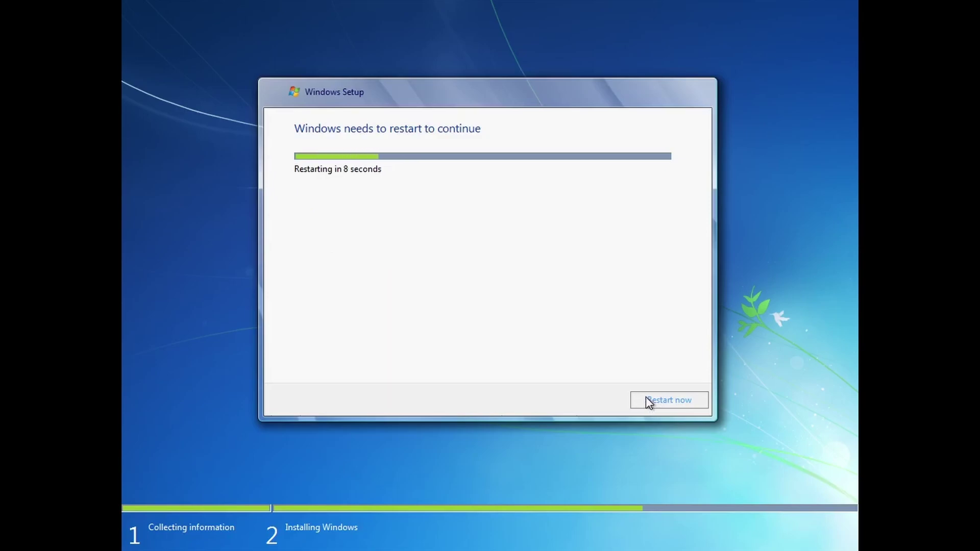
{"action": "left_click", "coordinate": [647, 400]}
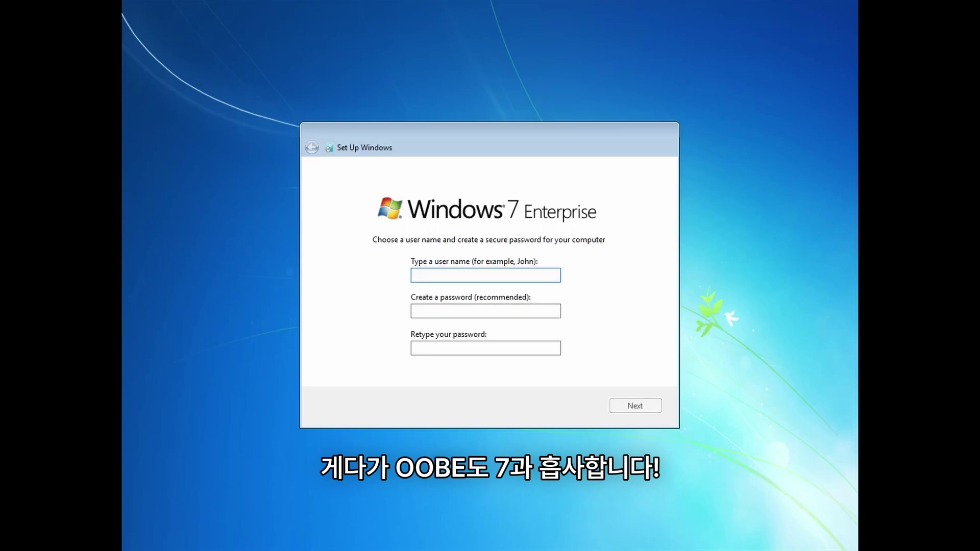
Create the user account GyulTips without a password and use the recommended protection and update settings.
{"action": "type", "text": "GyulTips"}
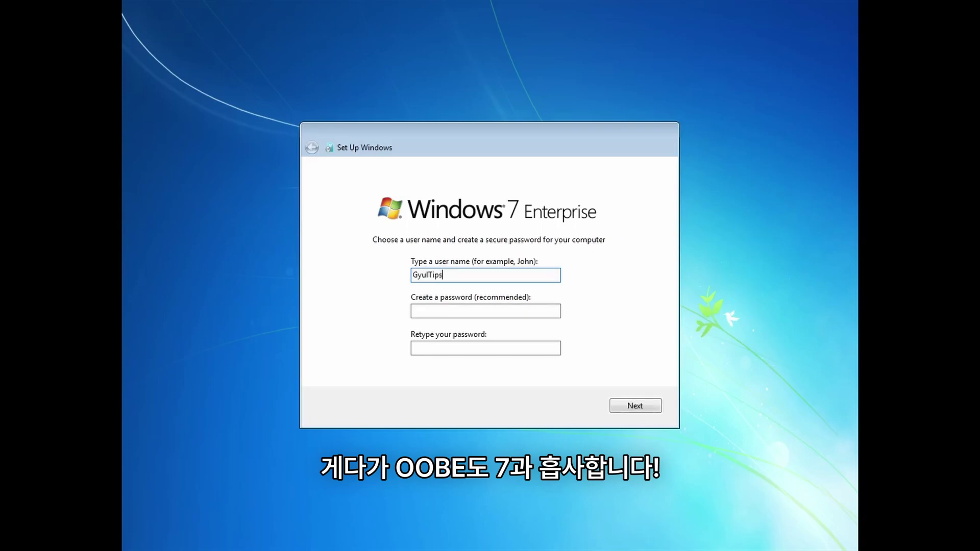
{"action": "left_click", "coordinate": [633, 406]}
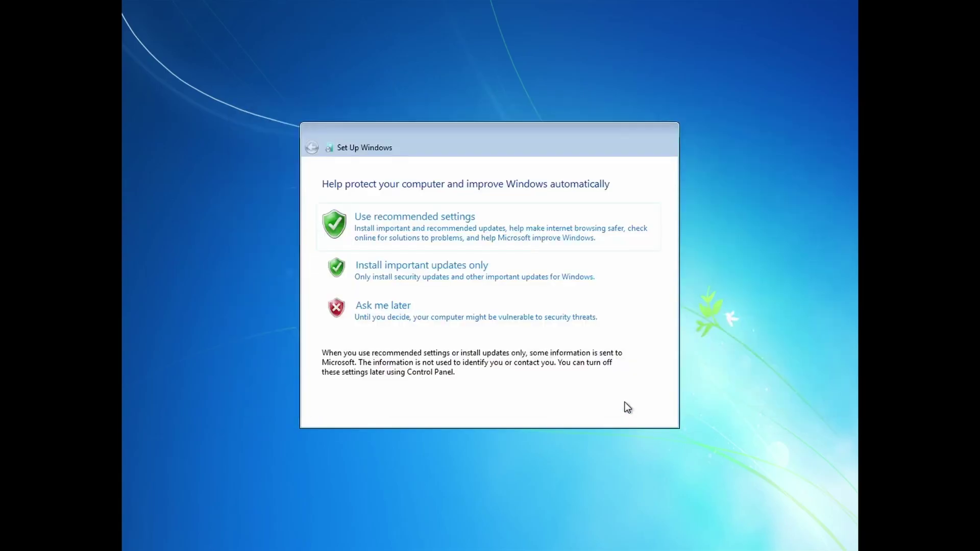
{"action": "left_click", "coordinate": [470, 230]}
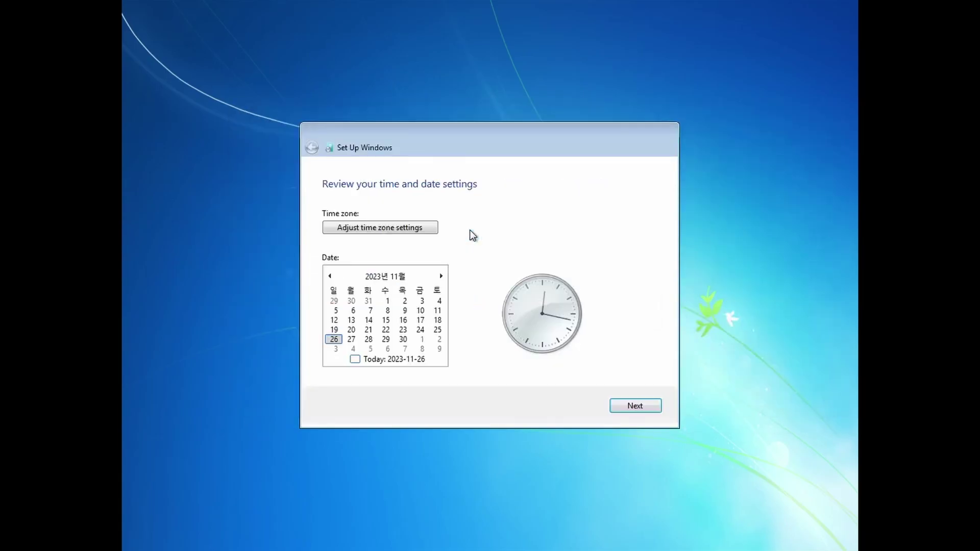
Accept the date and time settings to finish setup, and allow the PC to be discoverable on the network.
{"action": "left_click", "coordinate": [634, 407]}
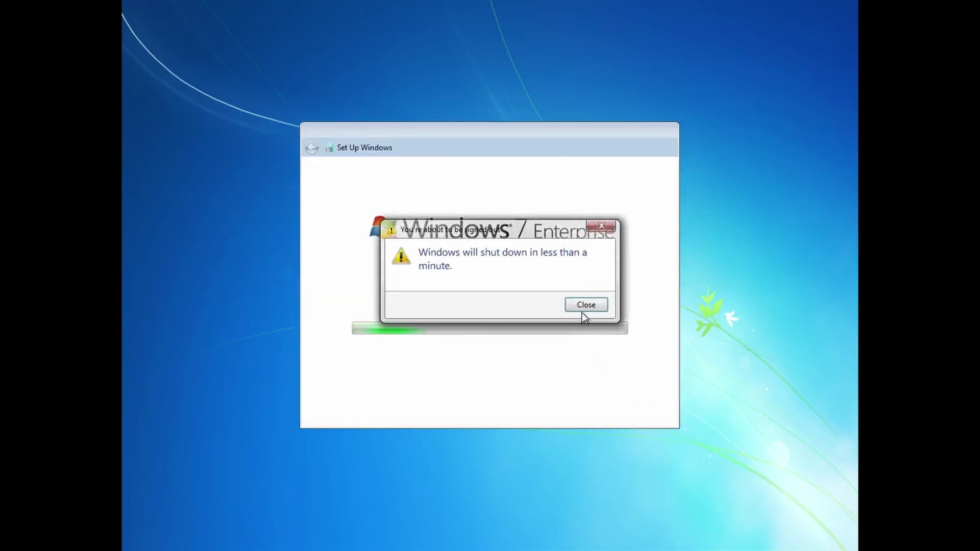
{"action": "left_click", "coordinate": [583, 305]}
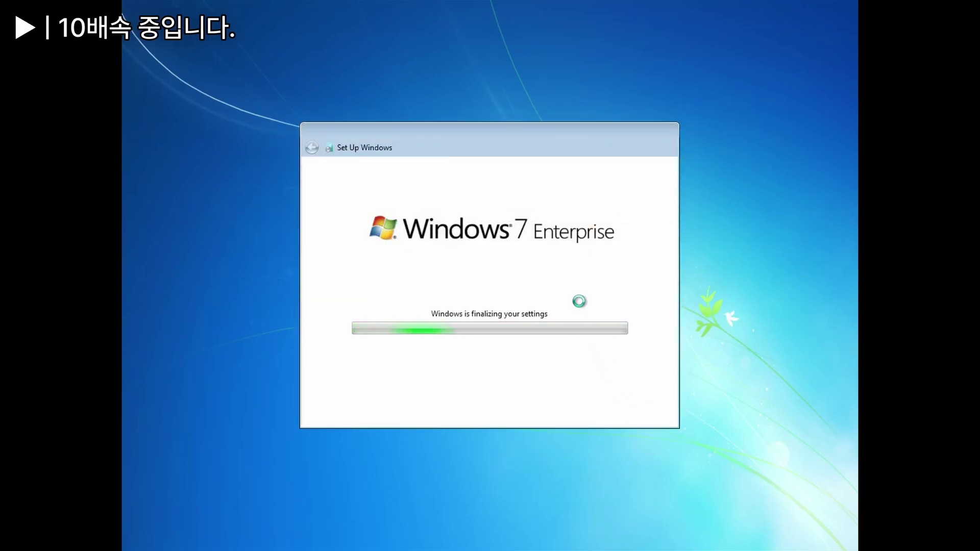
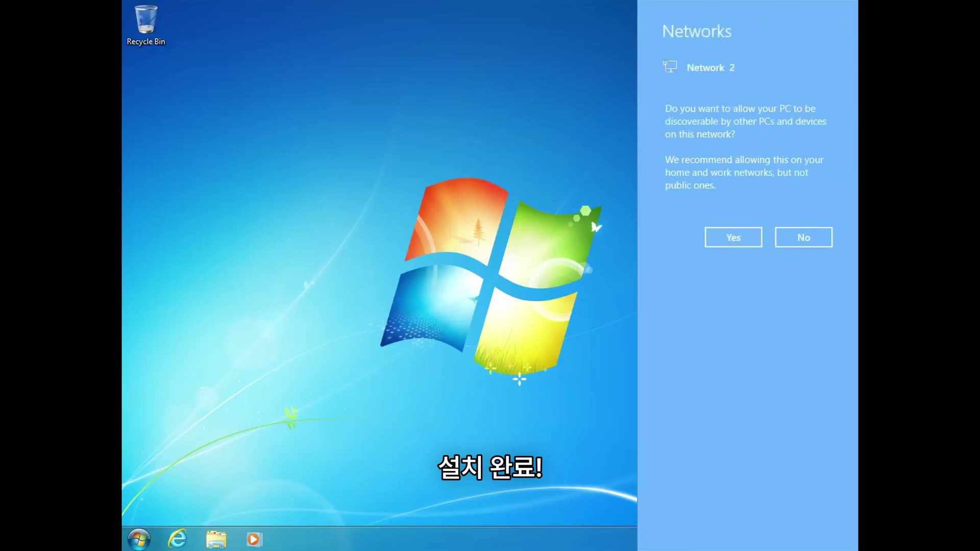
{"action": "left_click", "coordinate": [737, 237]}
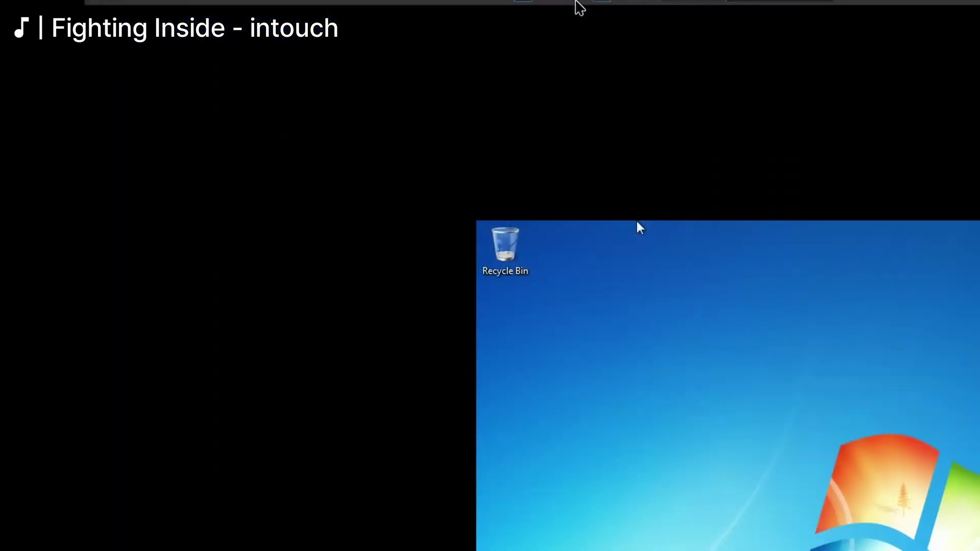
Connect the VMware Tools installer CD to the Windows 7 virtual machine.
{"action": "mouse_move", "coordinate": [575, 6]}
{"action": "left_click", "coordinate": [227, 11]}
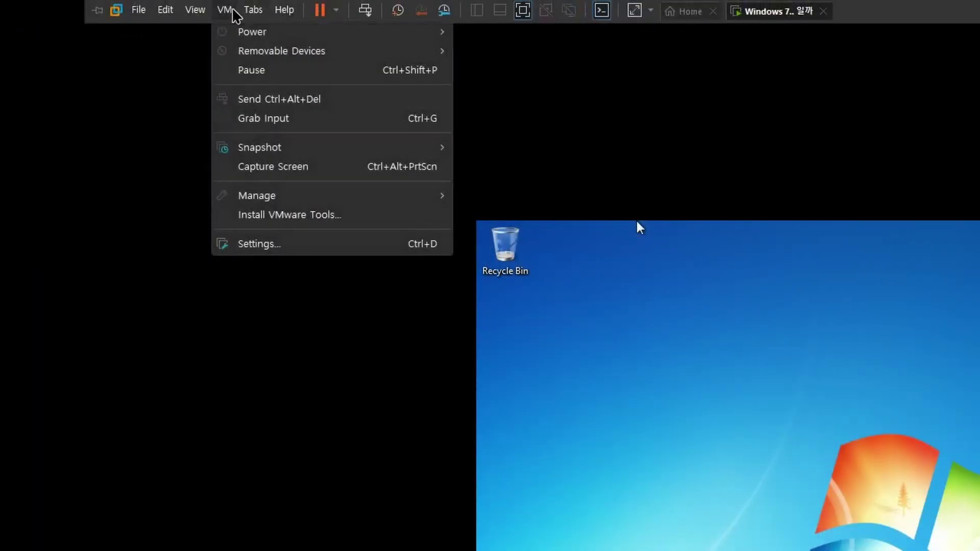
{"action": "left_click", "coordinate": [247, 217]}
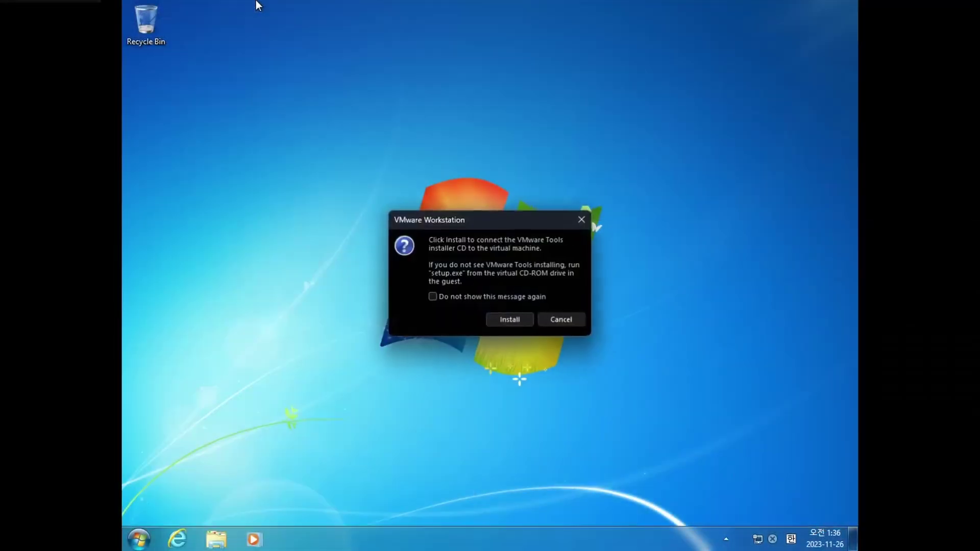
{"action": "left_click", "coordinate": [509, 320]}
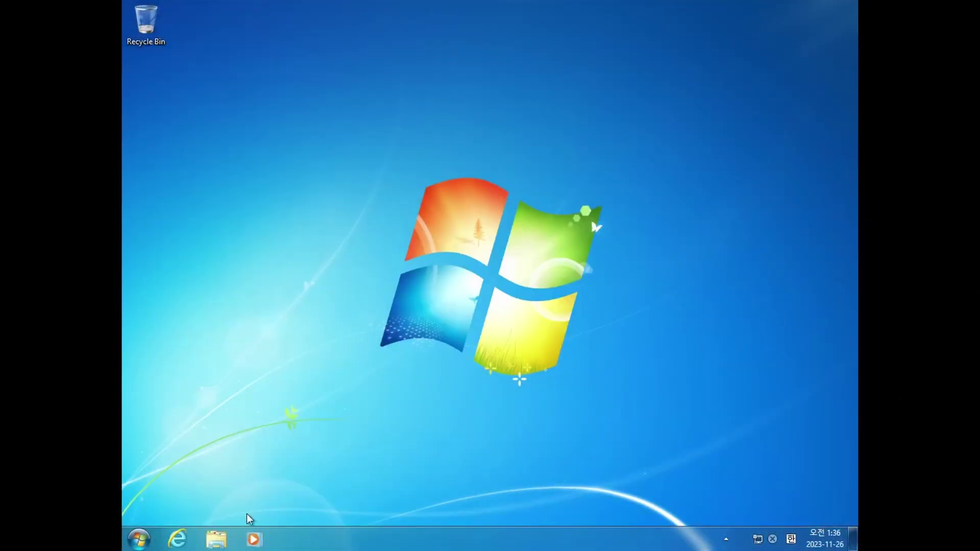
Run the VMware Tools setup from DVD Drive (D:) with the standard installation type and restart the virtual machine.
{"action": "left_click", "coordinate": [216, 539]}
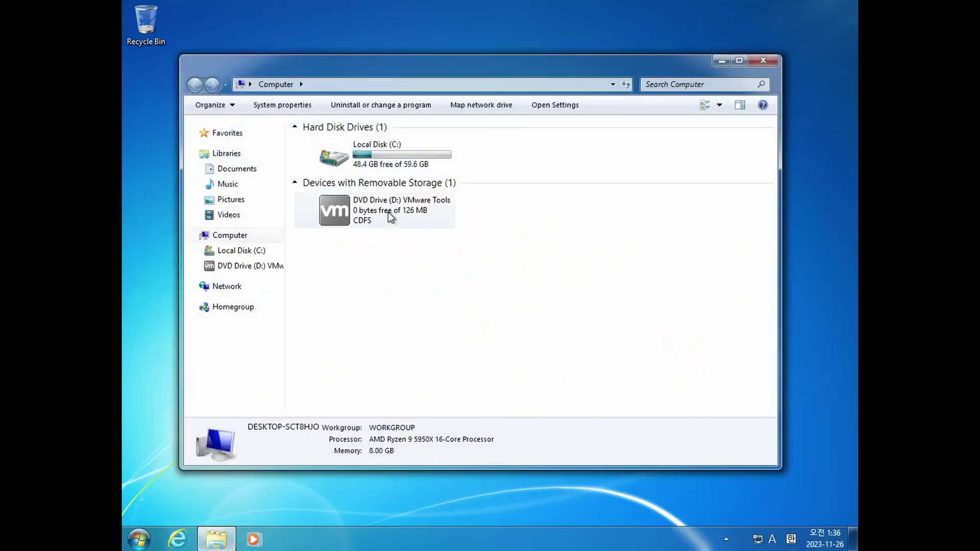
{"action": "double_click", "coordinate": [389, 212]}
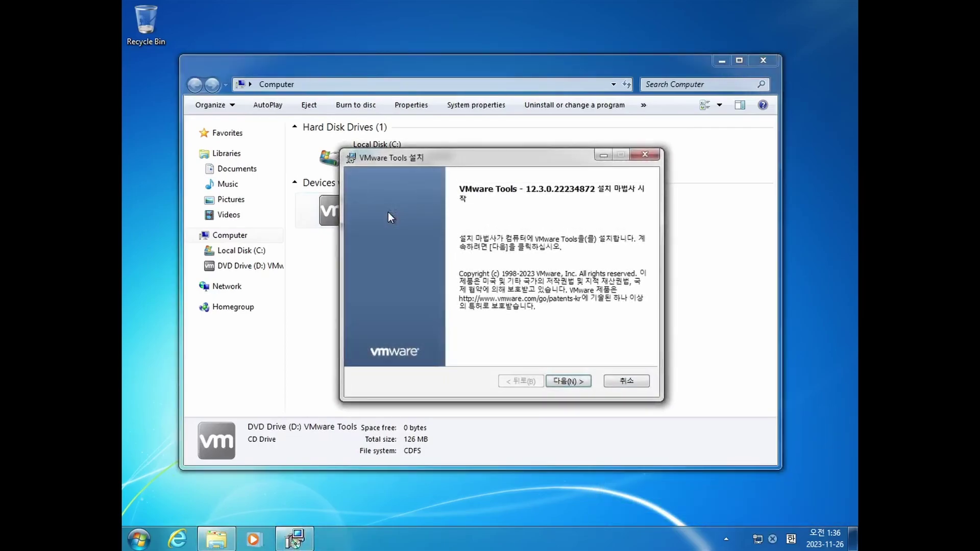
{"action": "left_click", "coordinate": [584, 387]}
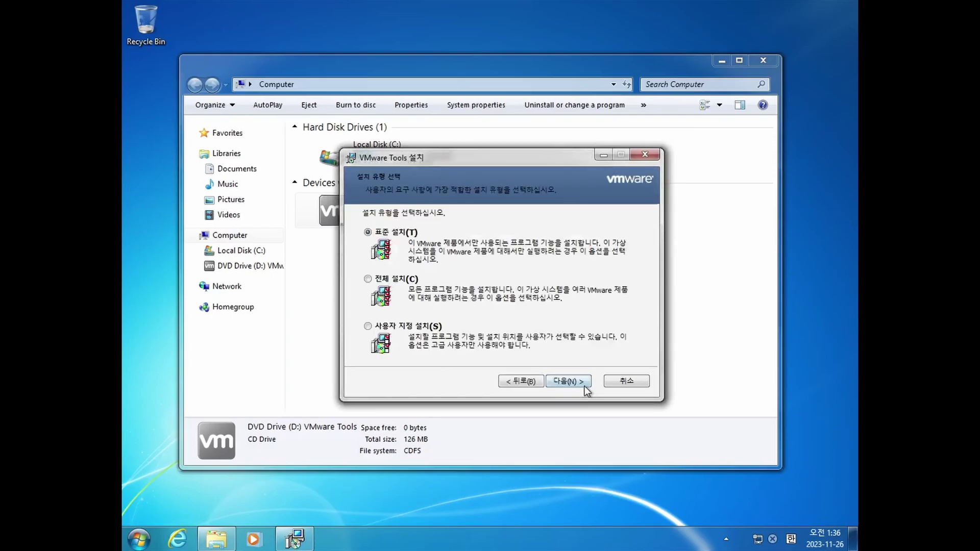
{"action": "left_click", "coordinate": [585, 386]}
{"action": "left_click", "coordinate": [584, 386]}
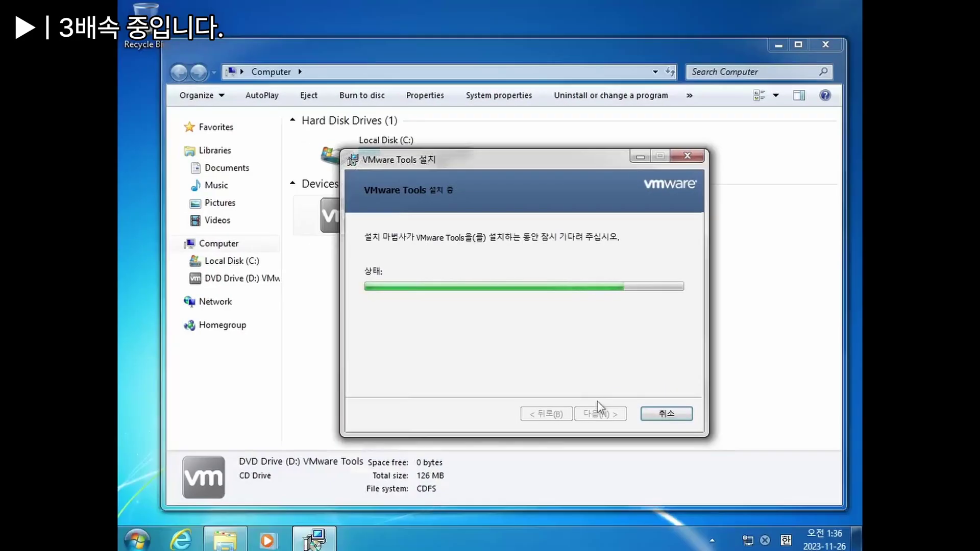
{"action": "left_click", "coordinate": [596, 413]}
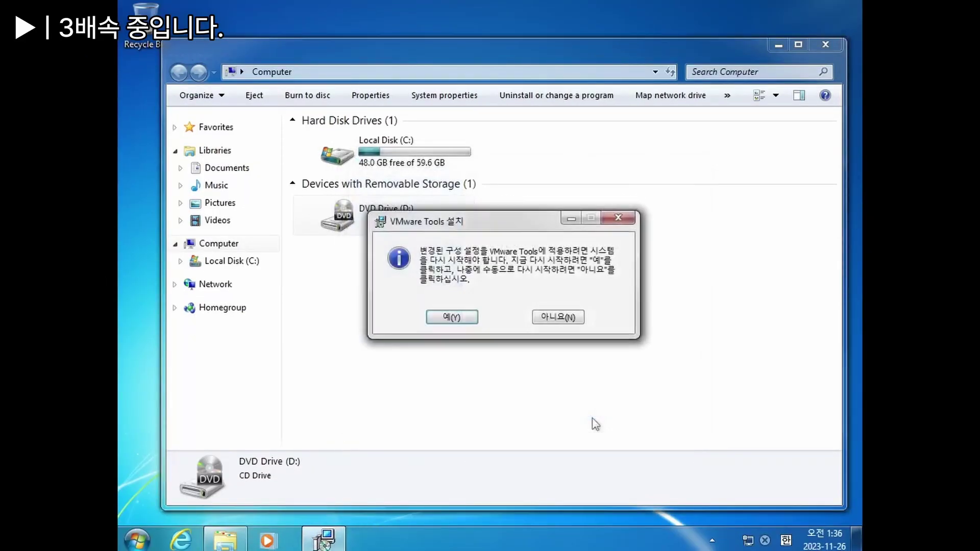
{"action": "left_click", "coordinate": [451, 318]}
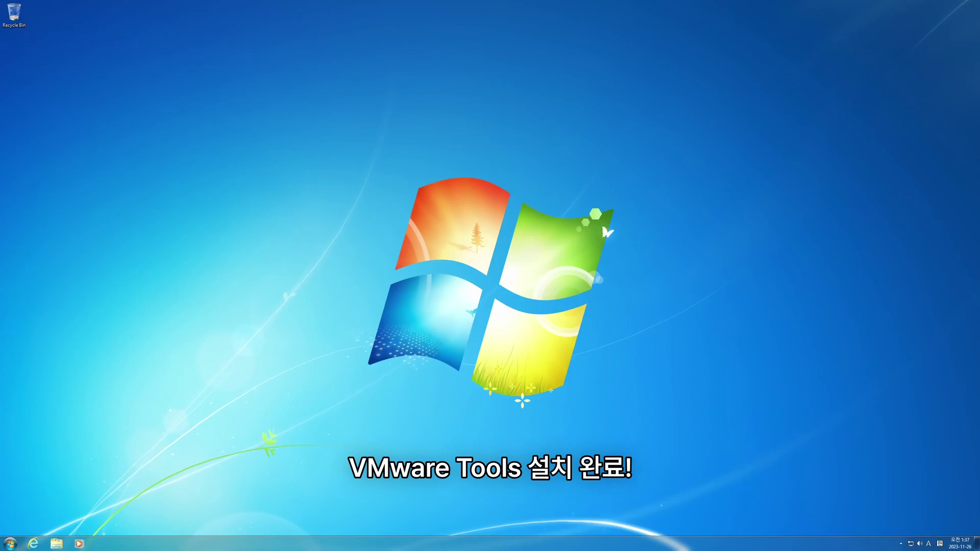
Open the system properties of Computer from the file explorer.
{"action": "left_click", "coordinate": [57, 544]}
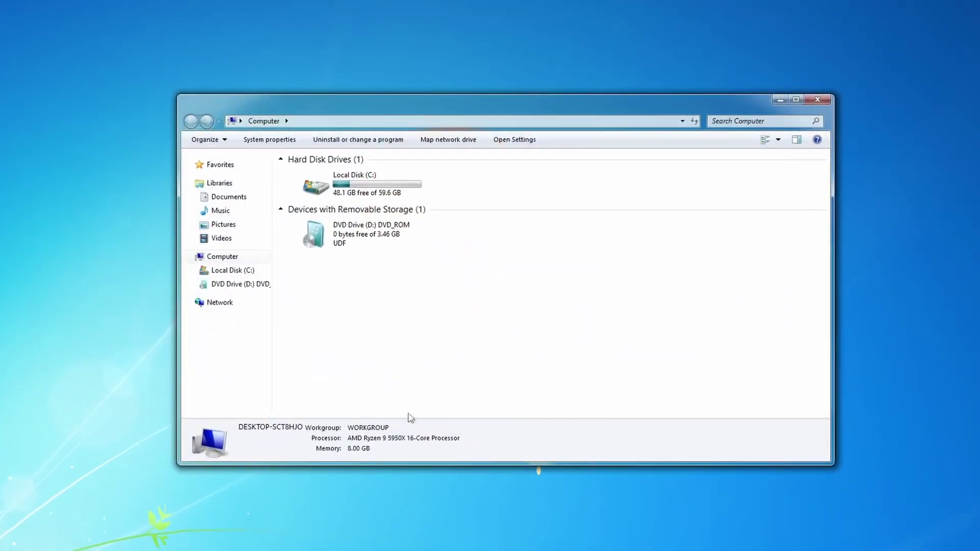
{"action": "right_click", "coordinate": [225, 256]}
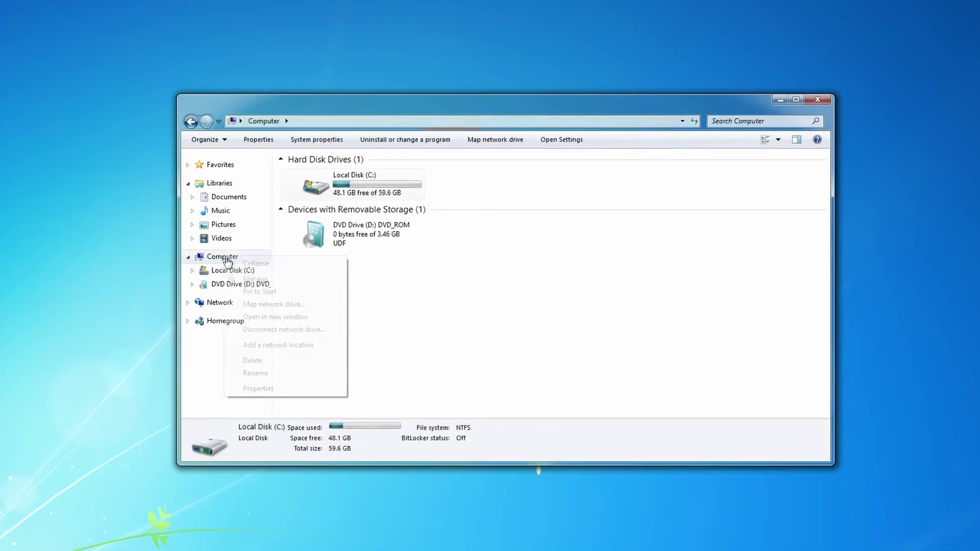
{"action": "left_click", "coordinate": [259, 389]}
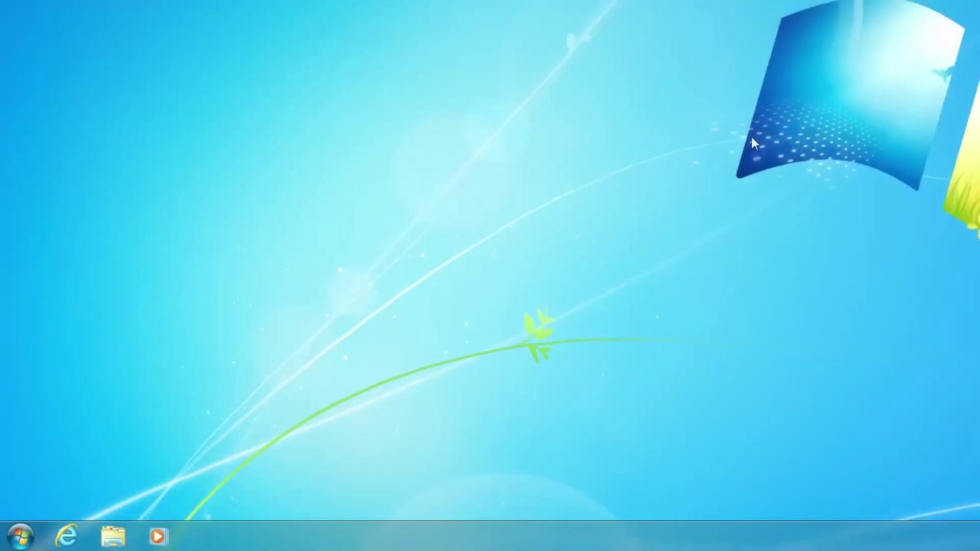
Run winver to check the Windows version information, and close the About Windows dialog.
{"action": "left_click", "coordinate": [21, 538]}
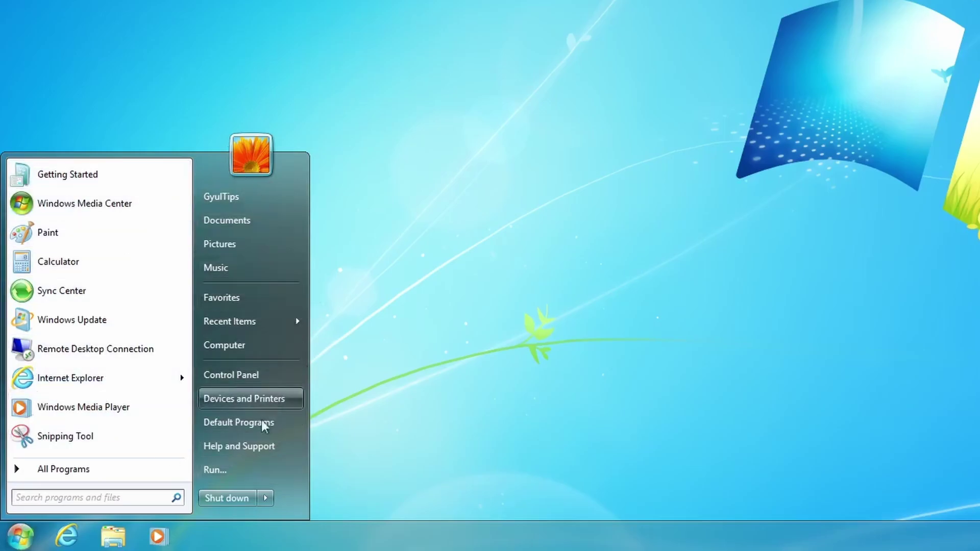
{"action": "left_click", "coordinate": [231, 474]}
{"action": "type", "text": "win"}
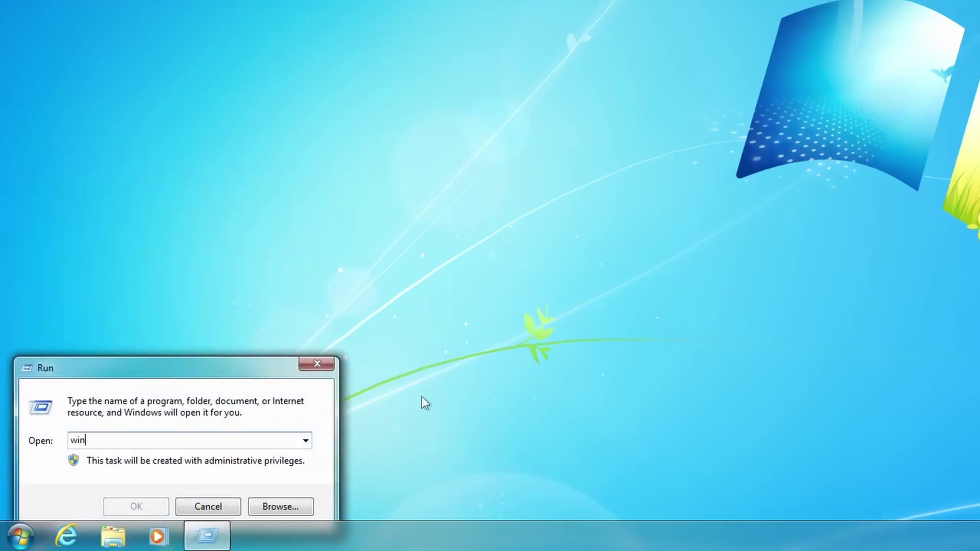
{"action": "type", "text": "ver"}
{"action": "key", "text": "Return"}
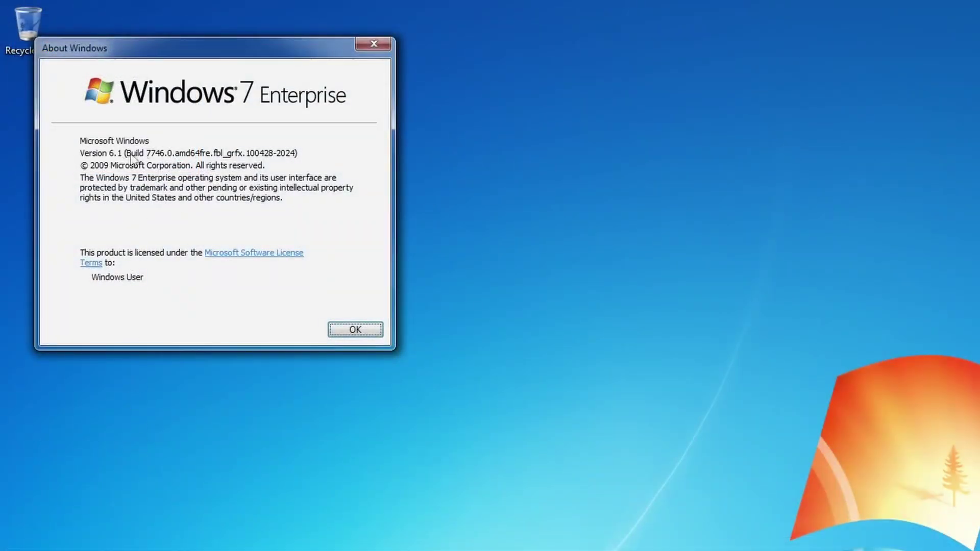
{"action": "left_click", "coordinate": [358, 329]}
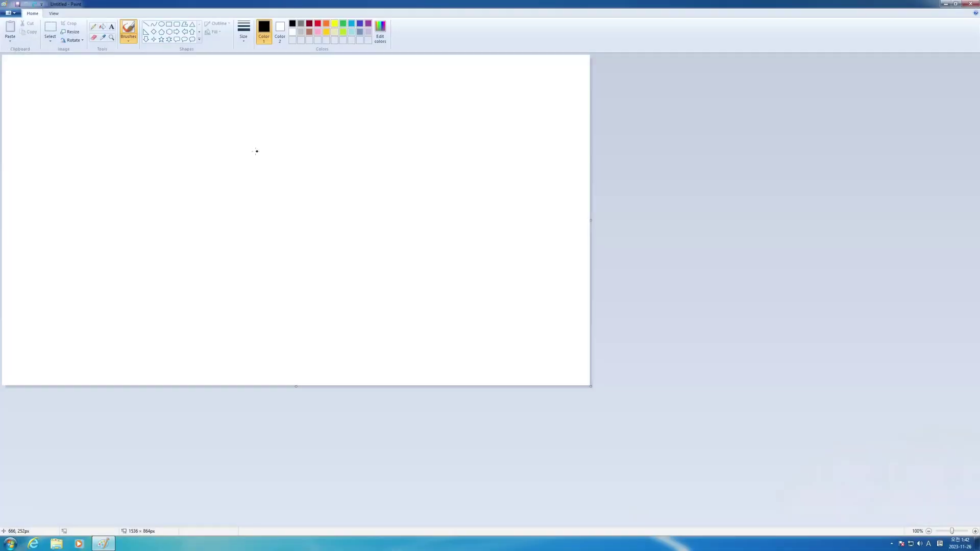
Draw a round fruit face with two leaves, two dot eyes and an open mouth on the blank Paint canvas.
{"action": "left_click_drag", "start_coordinate": [256, 151], "coordinate": [354, 184]}
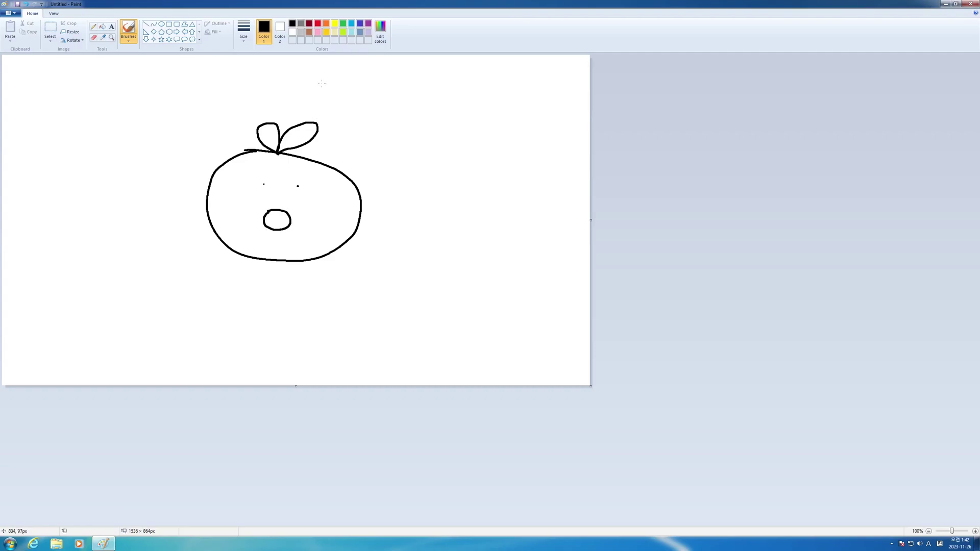
{"action": "left_click", "coordinate": [329, 192]}
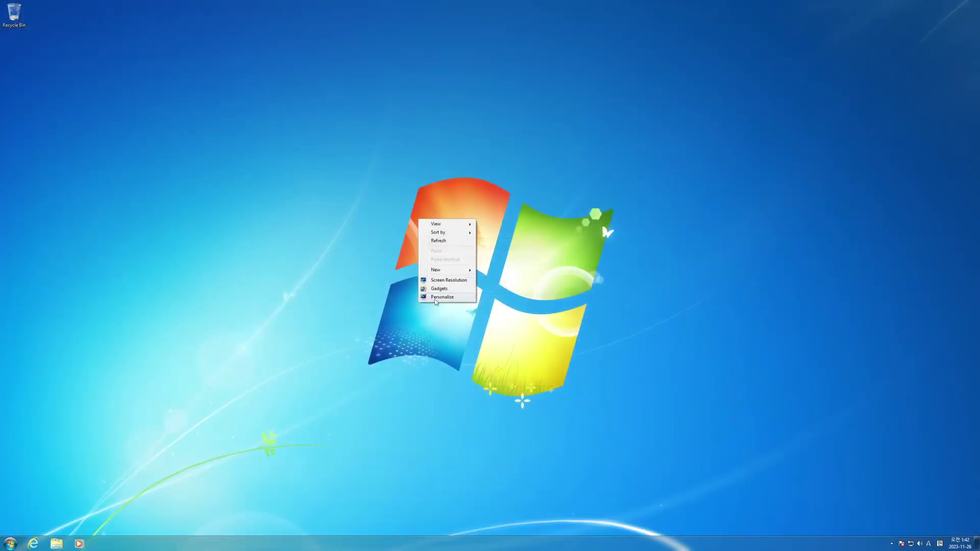
Open the desktop personalization settings and try out the installed landscapes and nature themes.
{"action": "left_click", "coordinate": [437, 302]}
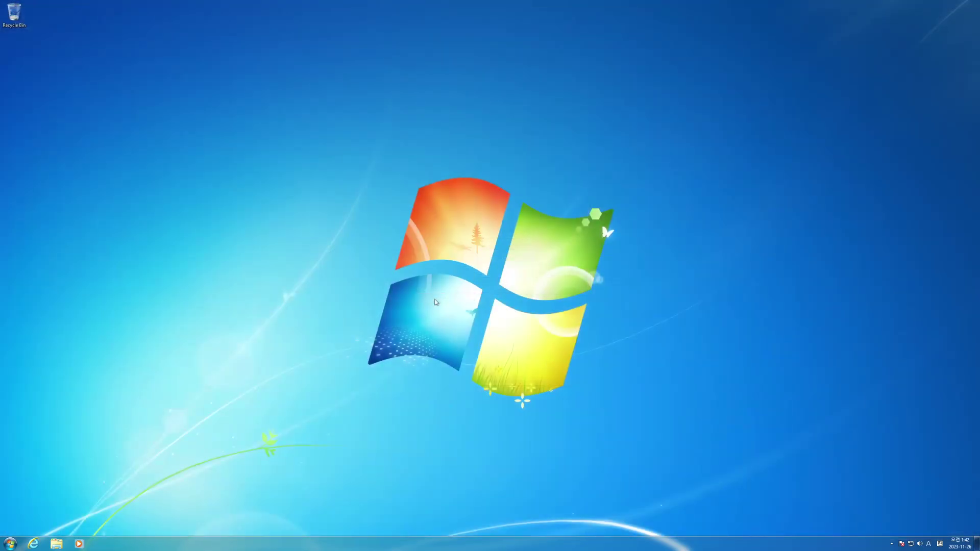
{"action": "scroll", "coordinate": [462, 285], "scroll_direction": "down", "scroll_amount": 3}
{"action": "left_click", "coordinate": [503, 278]}
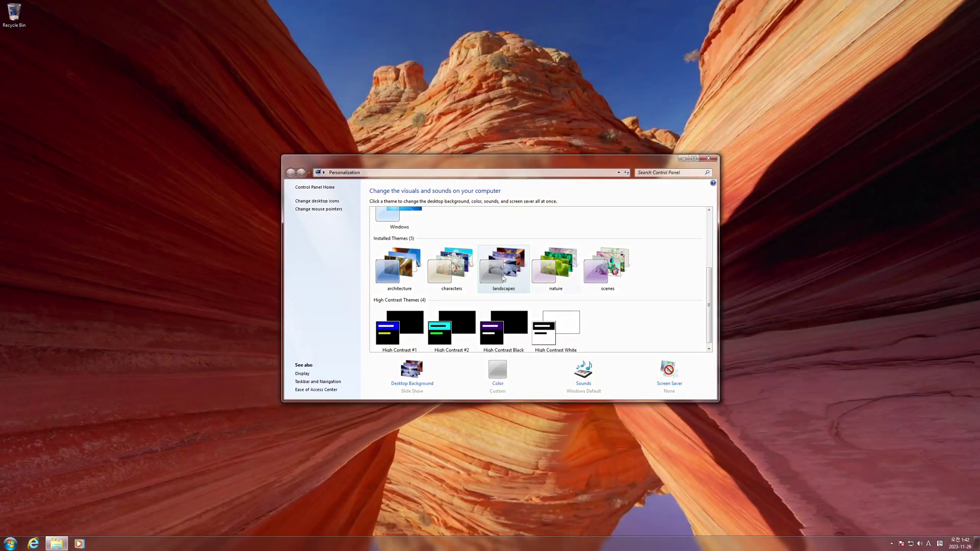
{"action": "left_click", "coordinate": [565, 258]}
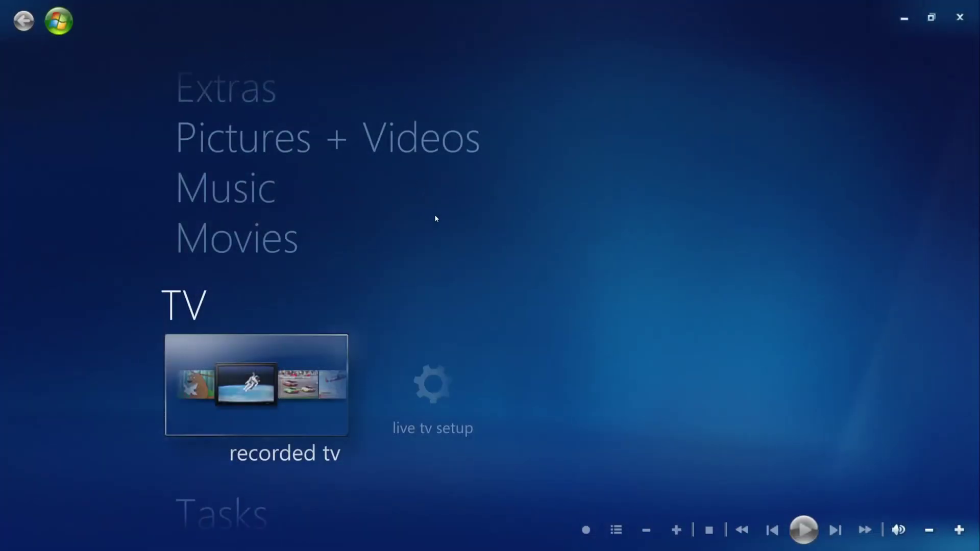
Browse through the main categories of Windows Media Center.
{"action": "key", "text": "Down"}
{"action": "key", "text": "Down"}
{"action": "key", "text": "Down"}
{"action": "key", "text": "Down"}
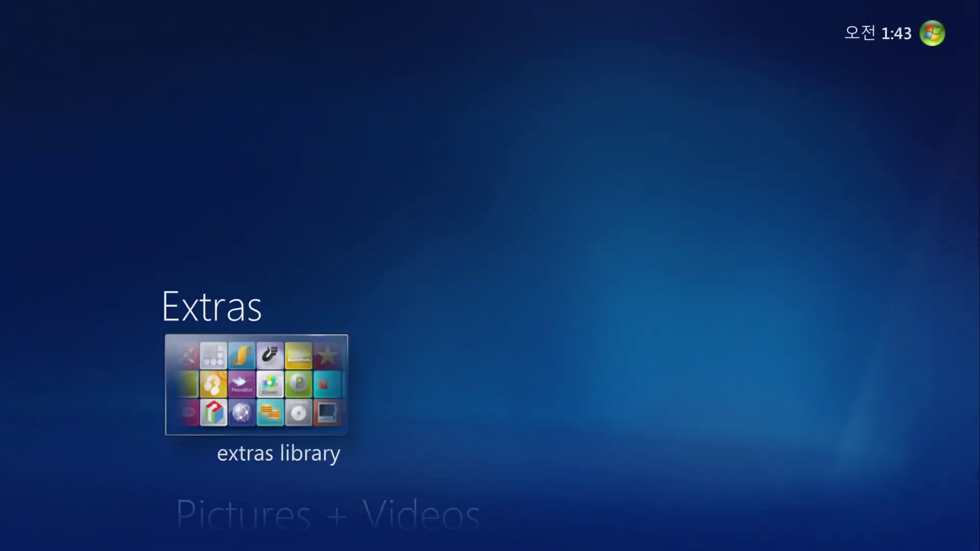
{"action": "key", "text": "Down"}
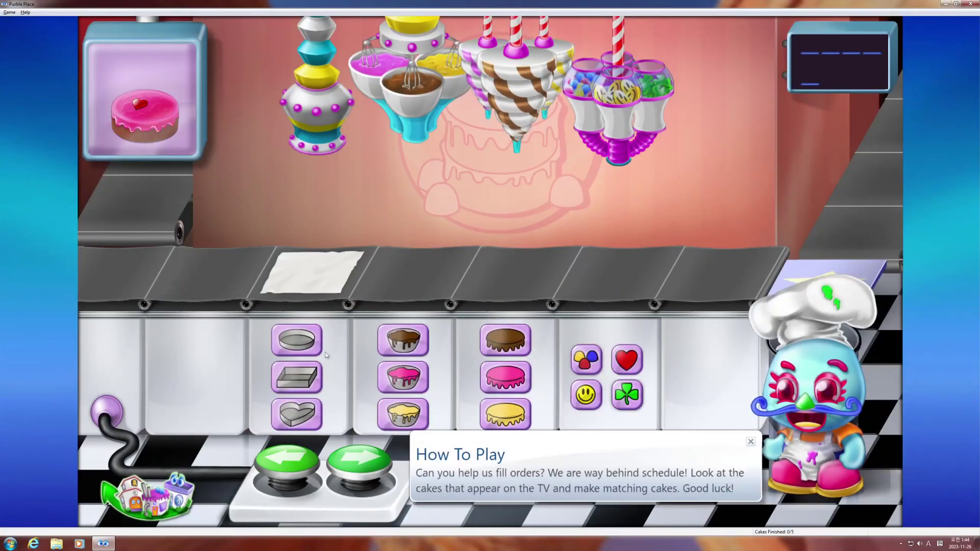
Make the ordered cake in Purble Place with a round pan, chocolate batter, pink icing and a heart decoration.
{"action": "left_click", "coordinate": [296, 340]}
{"action": "left_click", "coordinate": [360, 460]}
{"action": "left_click", "coordinate": [403, 339]}
{"action": "left_click", "coordinate": [360, 459]}
{"action": "left_click", "coordinate": [506, 377]}
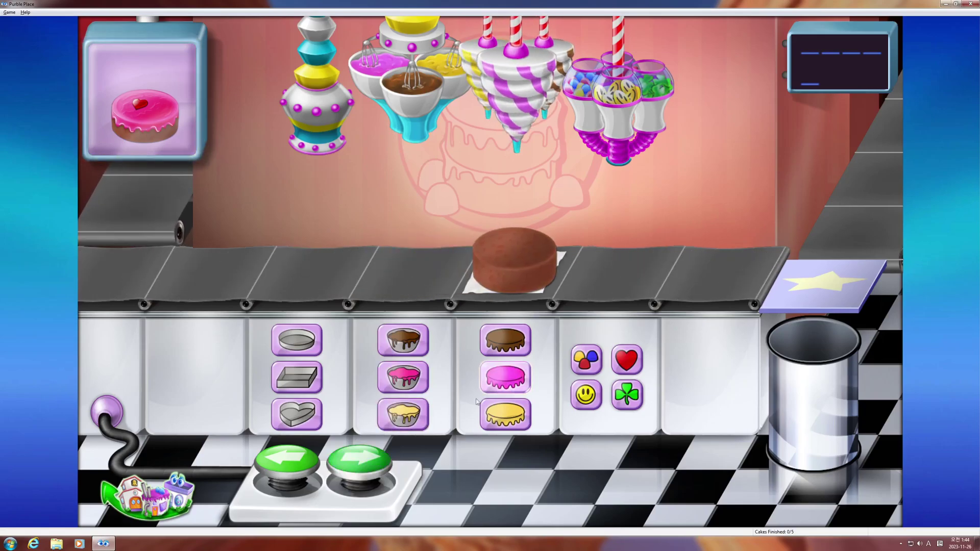
{"action": "left_click", "coordinate": [378, 459]}
{"action": "left_click", "coordinate": [627, 360]}
{"action": "left_click", "coordinate": [360, 459]}
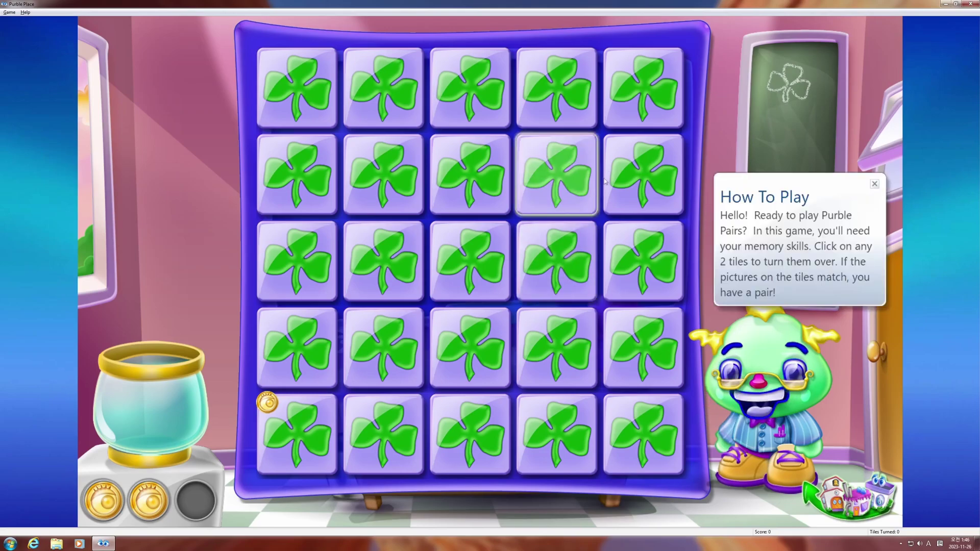
Turn over the last tile in the first row of the Purble Pairs board.
{"action": "left_click", "coordinate": [644, 87]}
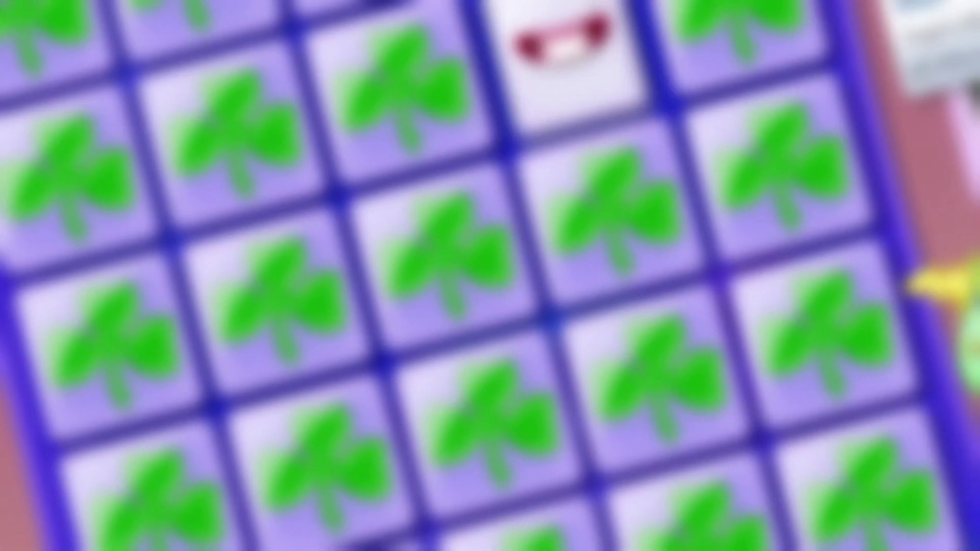